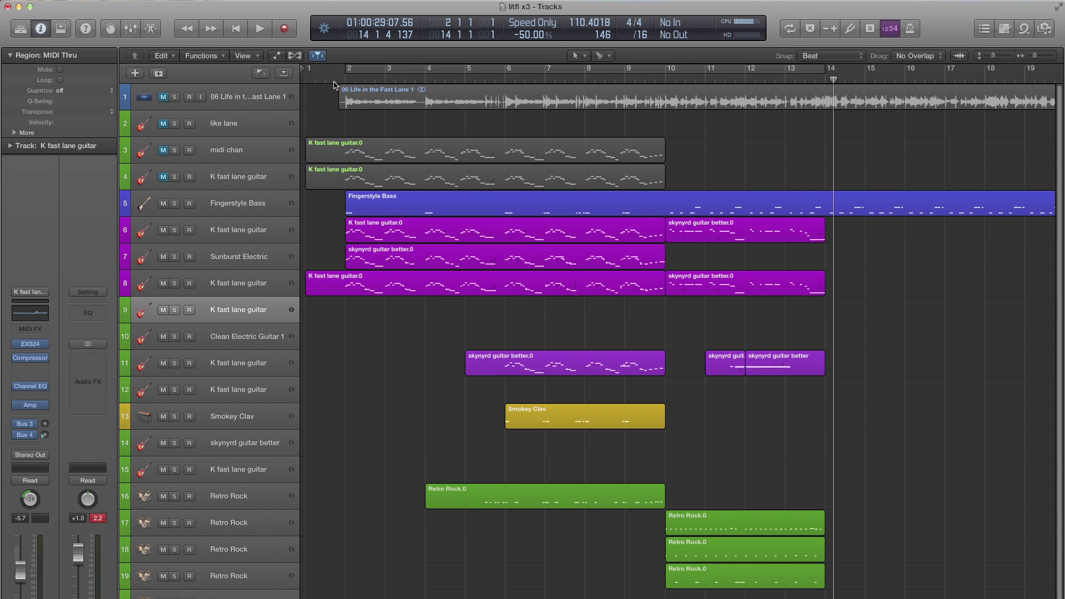
Mute tracks 6 to 12 and unmute the K fast lane guitar on track 4
scroll(418, 319, "left", 1)
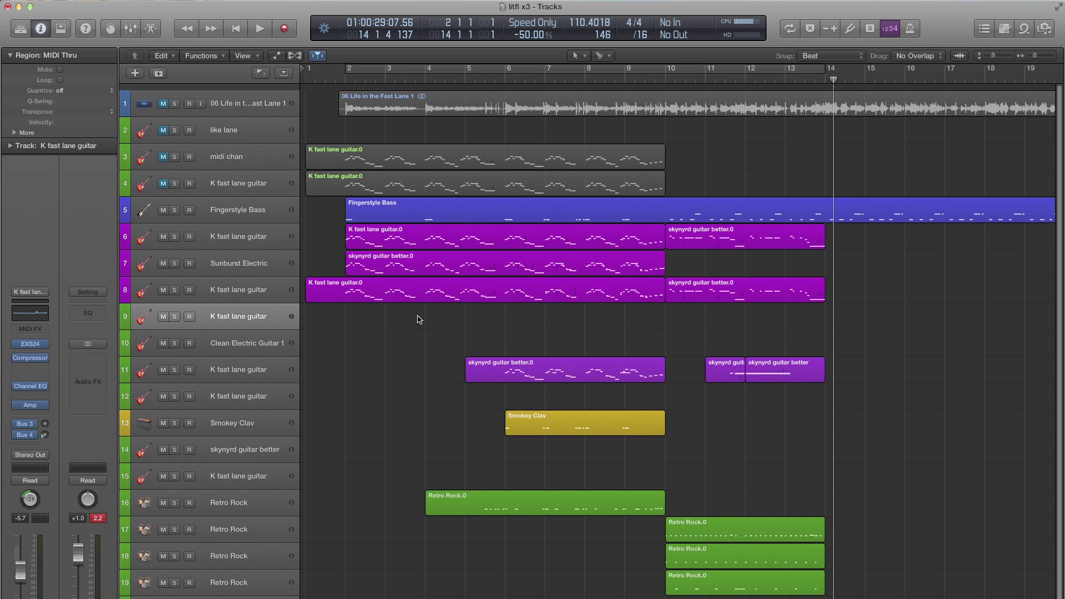
scroll(419, 320, "right", 1)
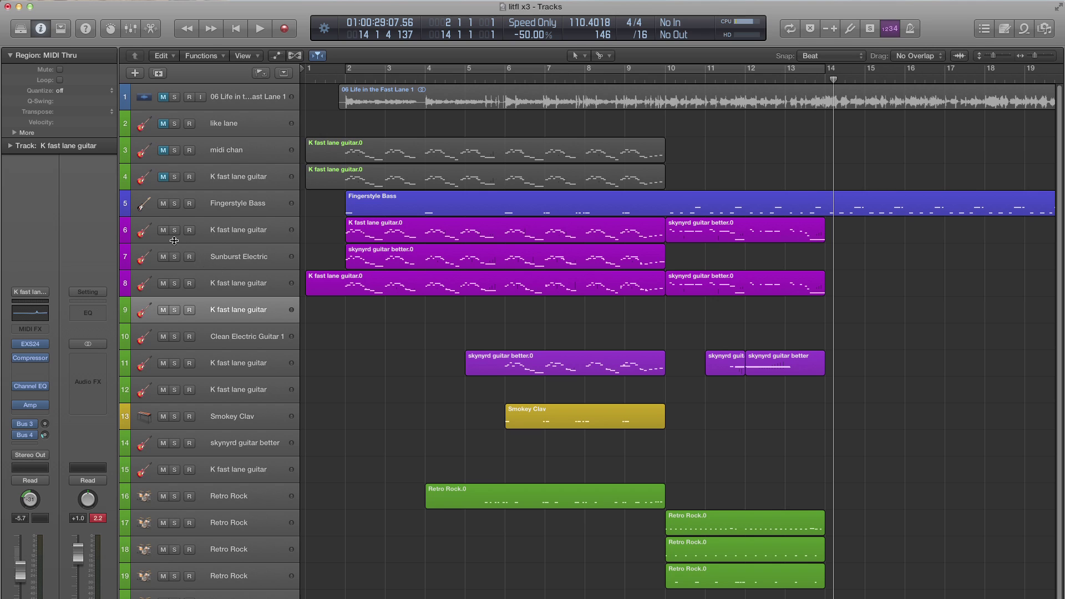
left_click_drag(164, 233, 193, 381)
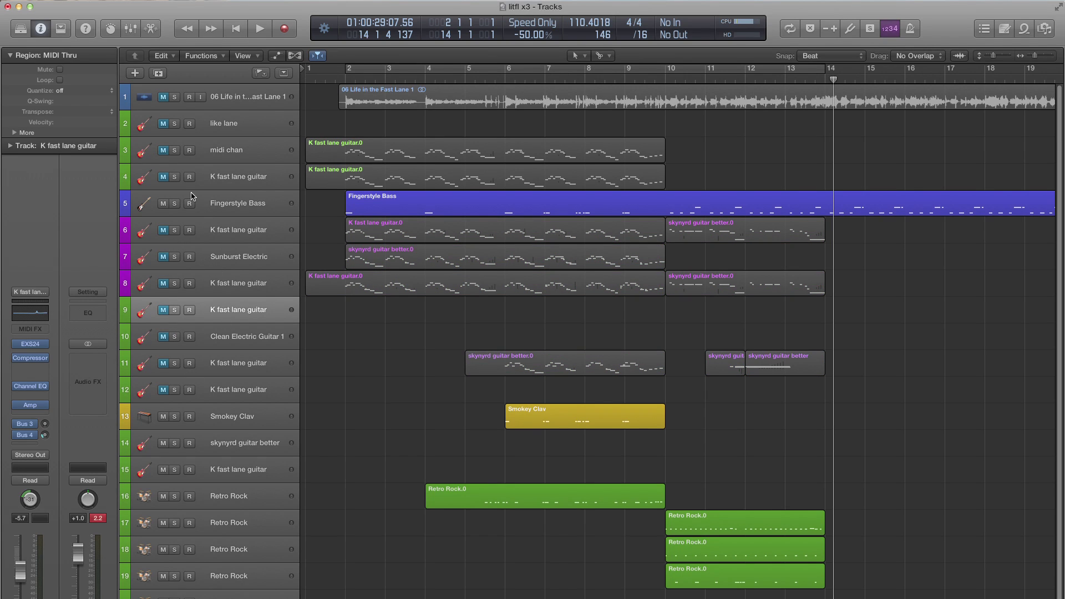
left_click(164, 178)
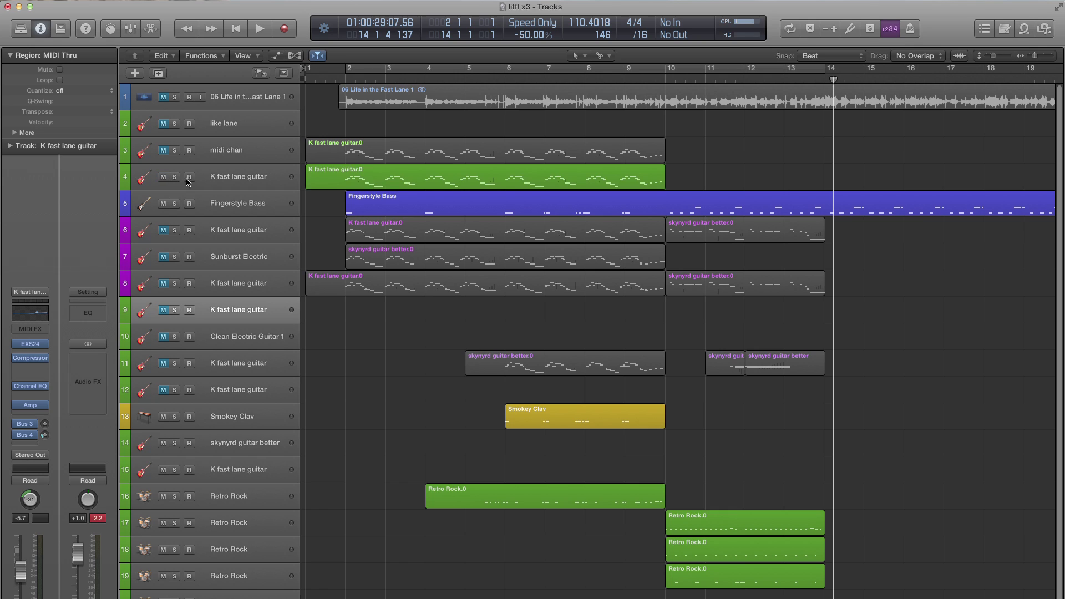
Play the arrangement from just before bar 2 to hear the track 4 guitar, and stop before bar 4
left_click(336, 79)
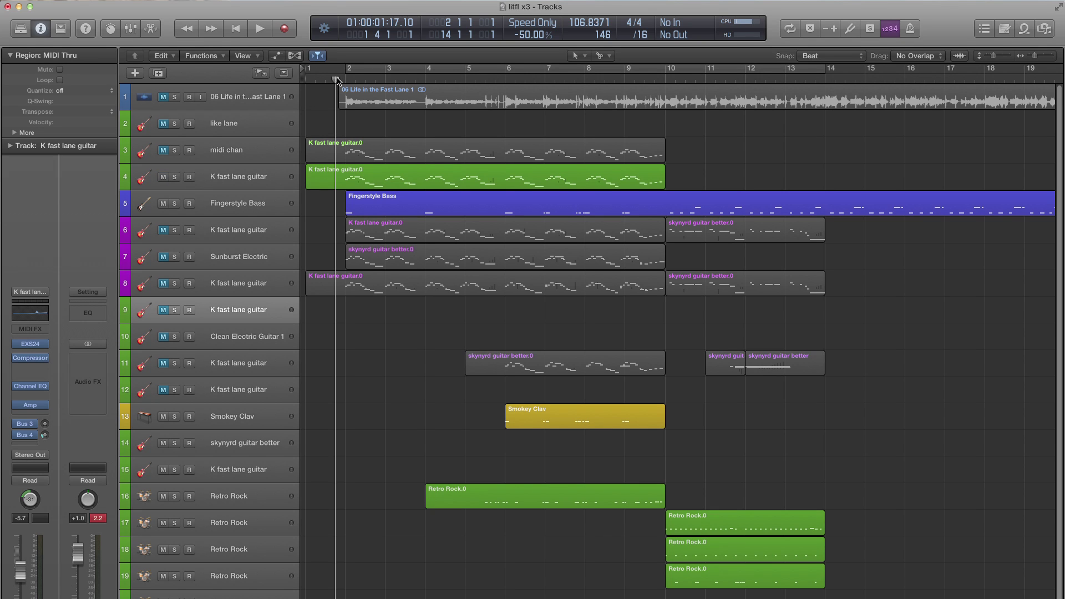
key("space")
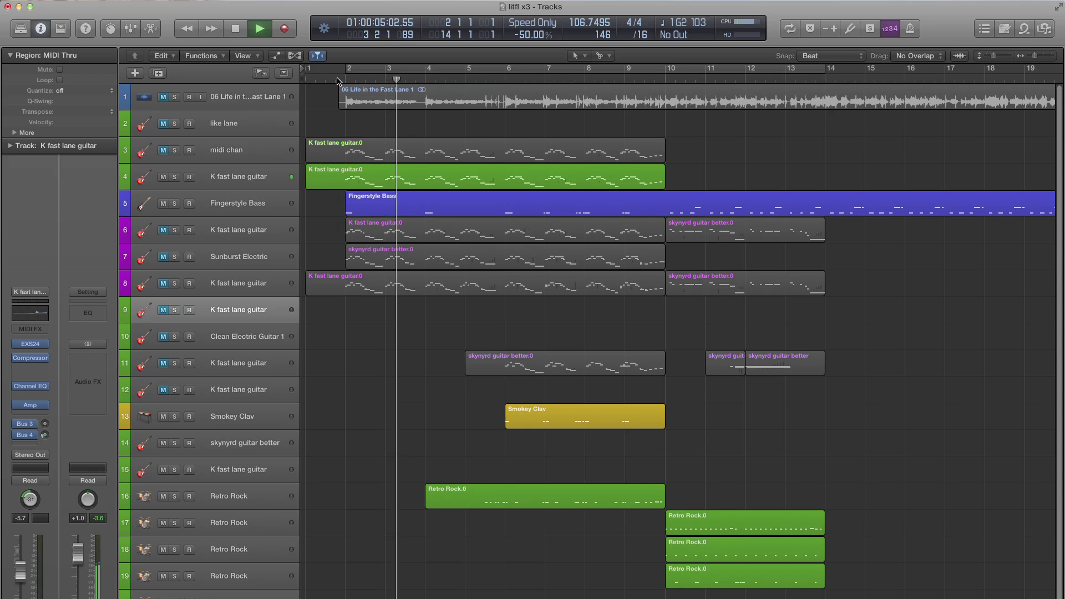
key("space")
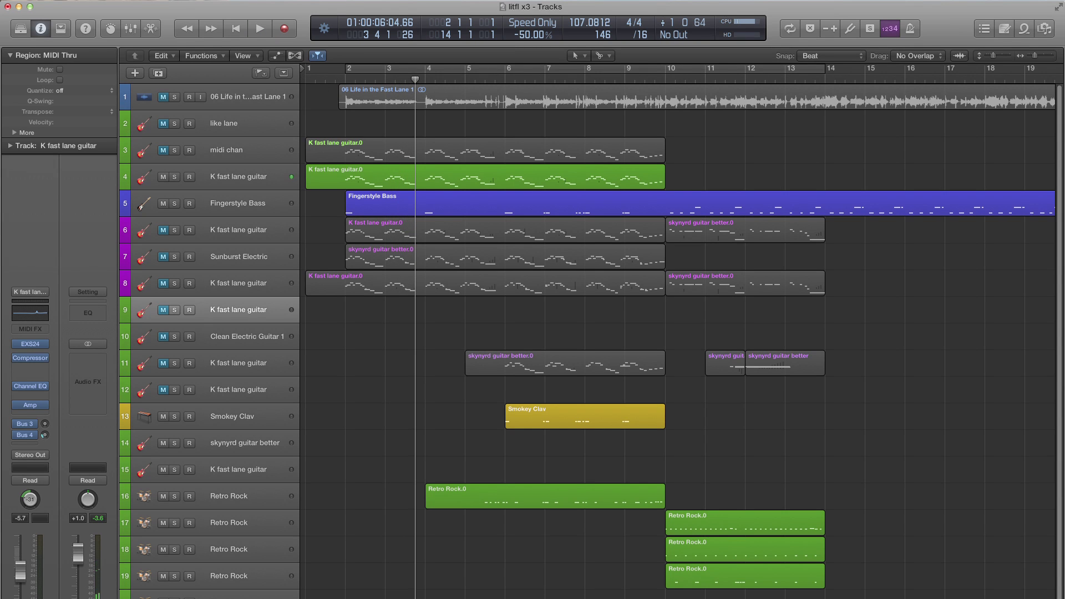
Show the mixer and insert the Scripter MIDI effect on the track 4 K fast lane guitar channel
left_click(131, 30)
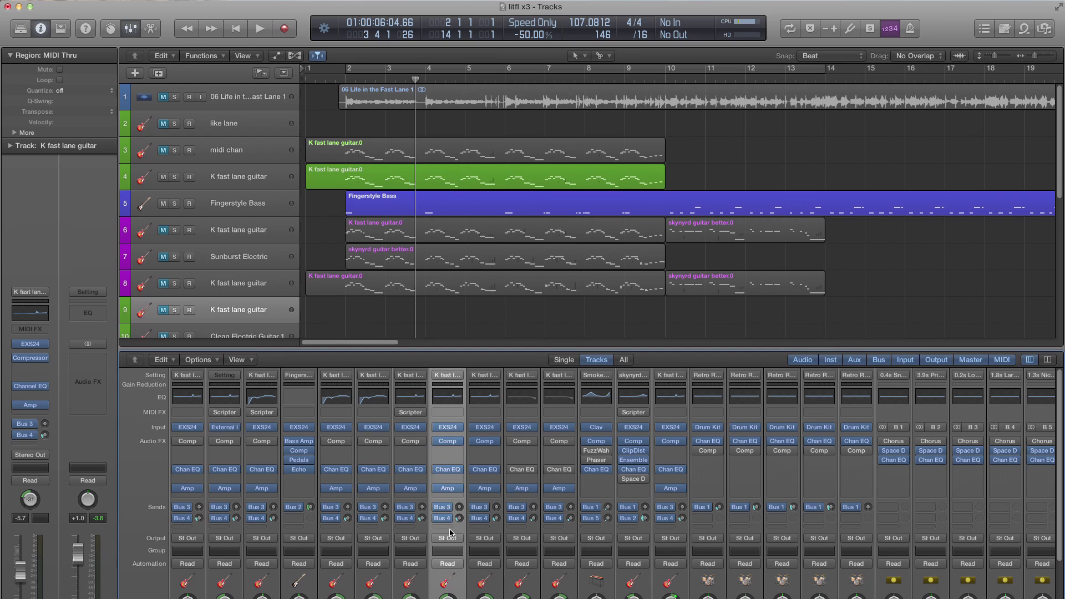
left_click(335, 80)
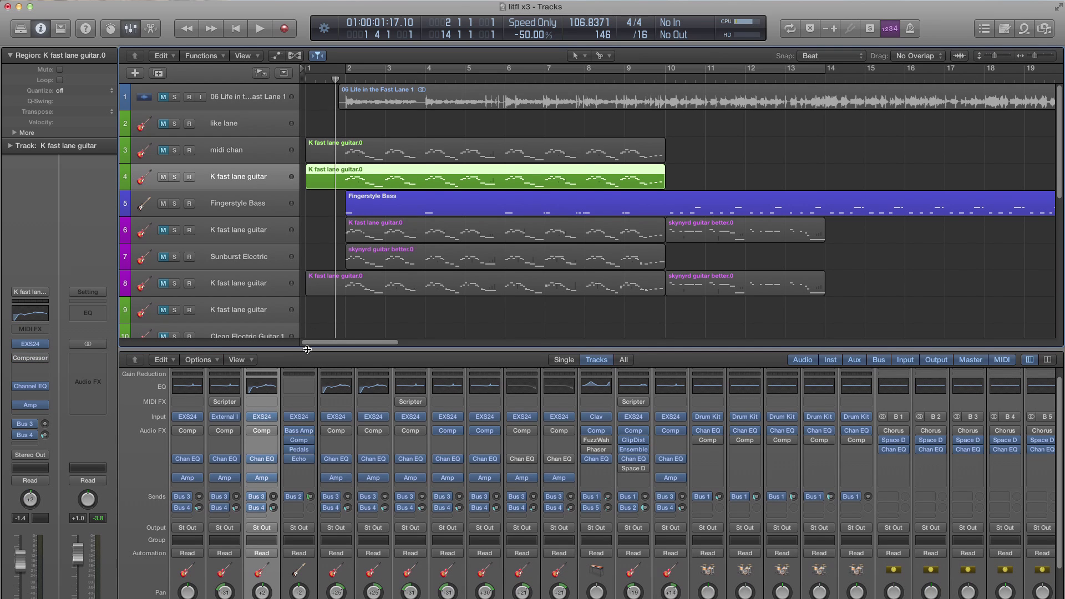
left_click(262, 402)
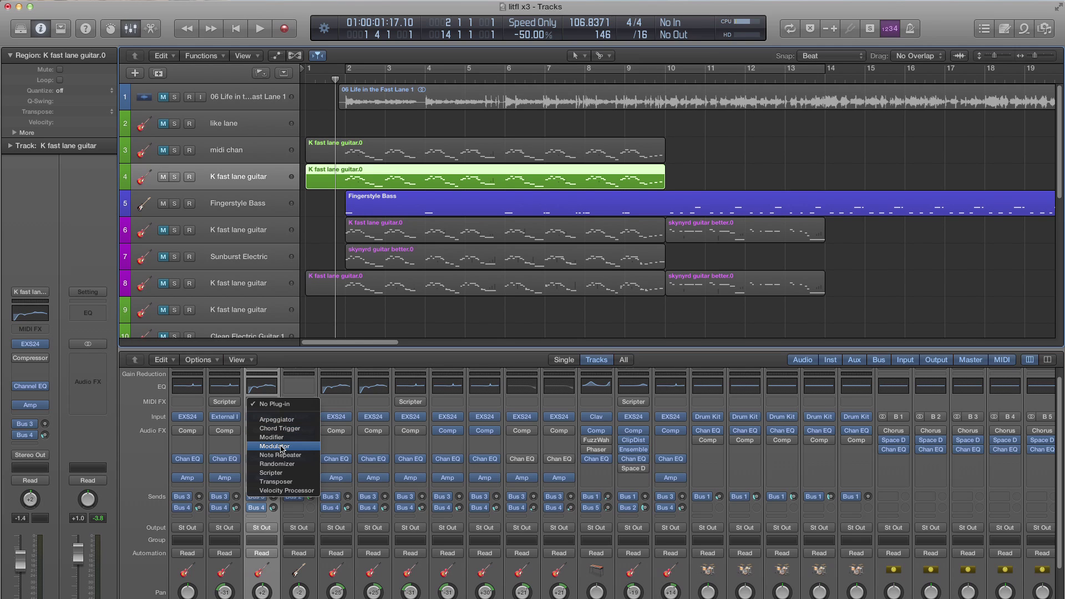
left_click(292, 473)
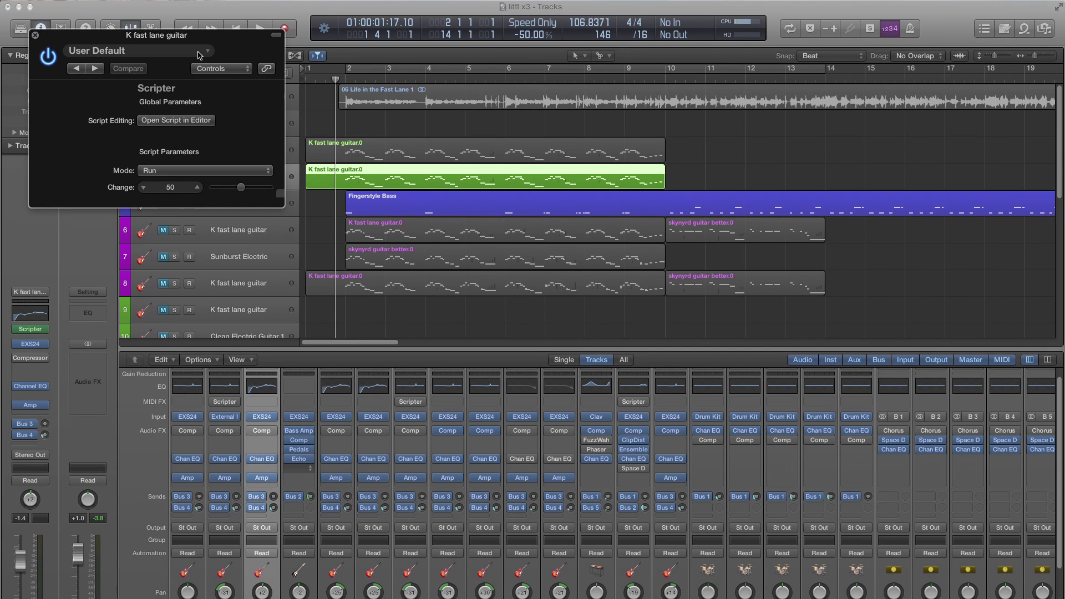
Load the Killer Solos Pitchcaster setting from the killer solos presets into Scripter
left_click(199, 54)
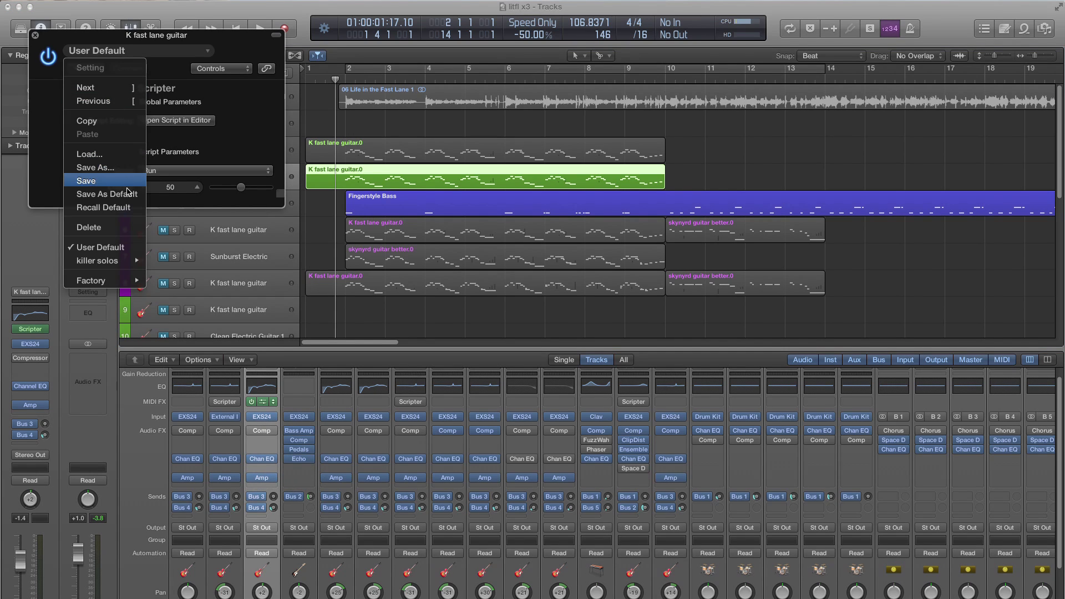
mouse_move(125, 264)
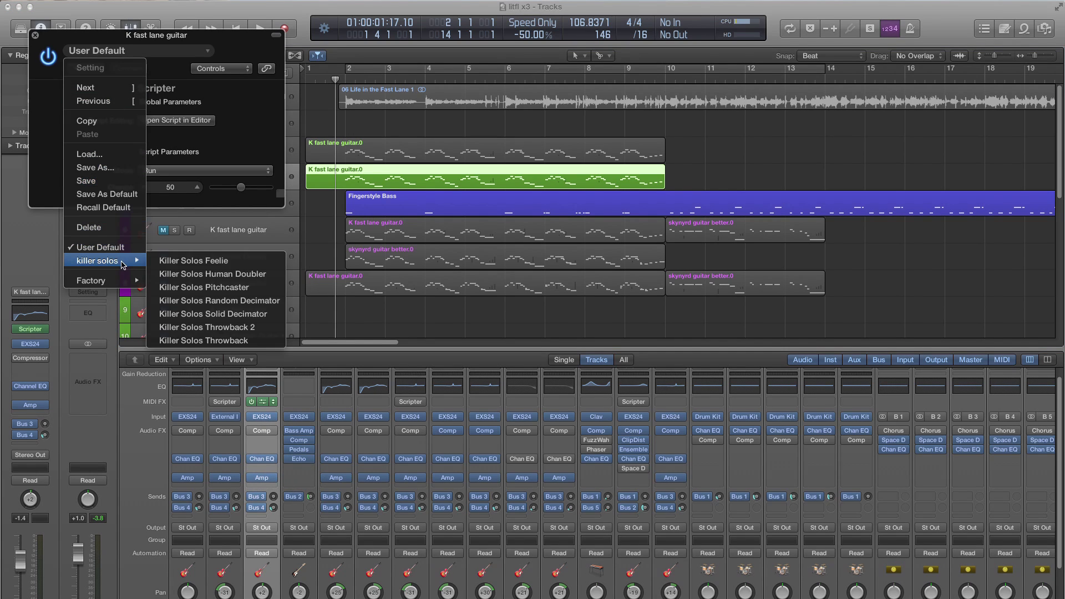
left_click(205, 287)
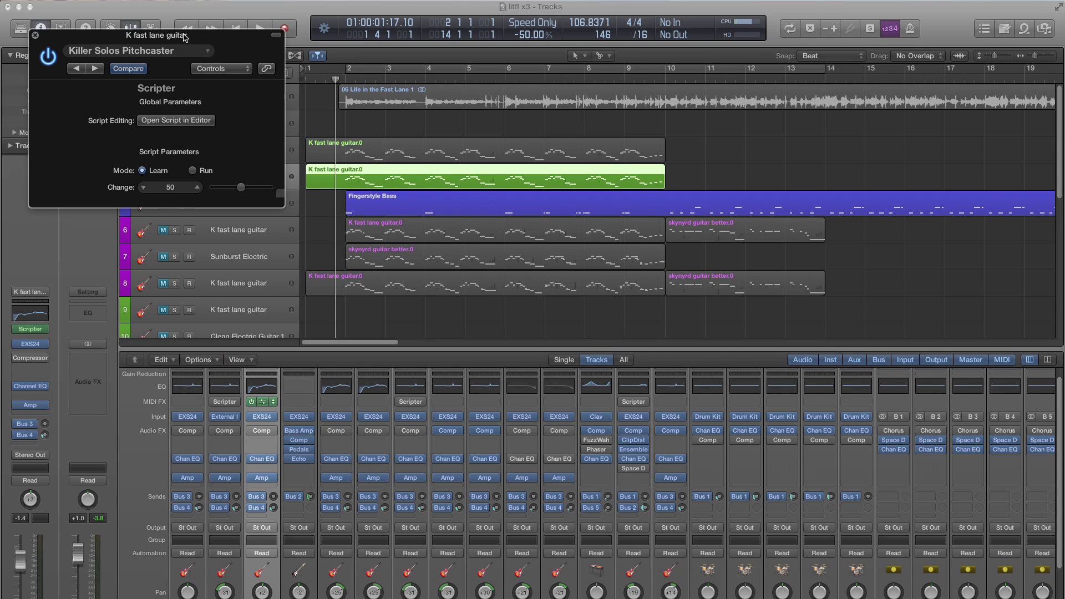
Select track 9, play the song through to bar 10 with Pitchcaster in Learn mode, and turn off track 9's record enable
left_click(258, 308)
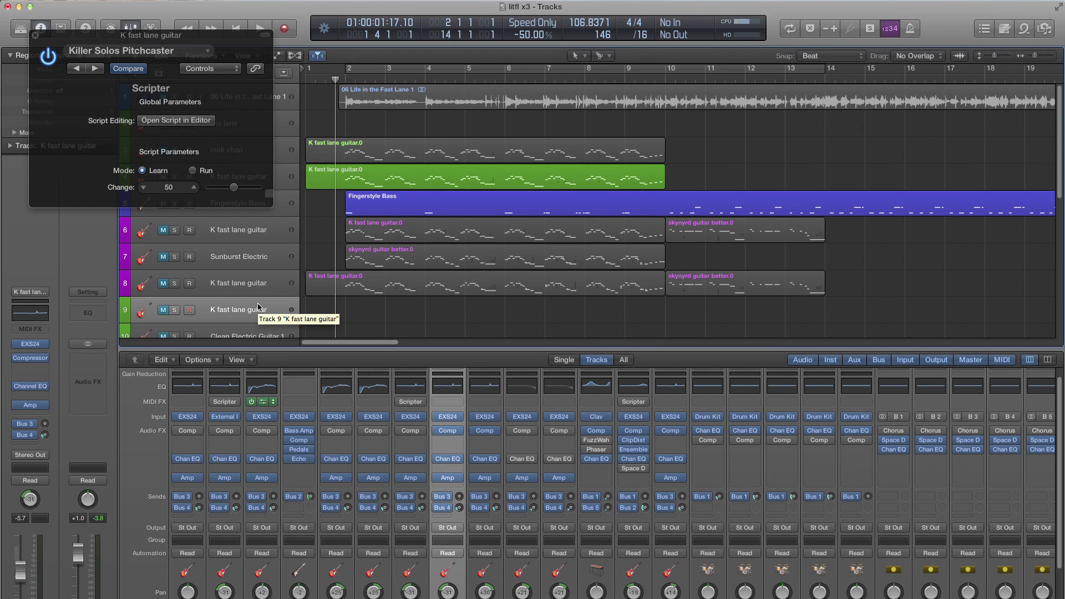
key("space")
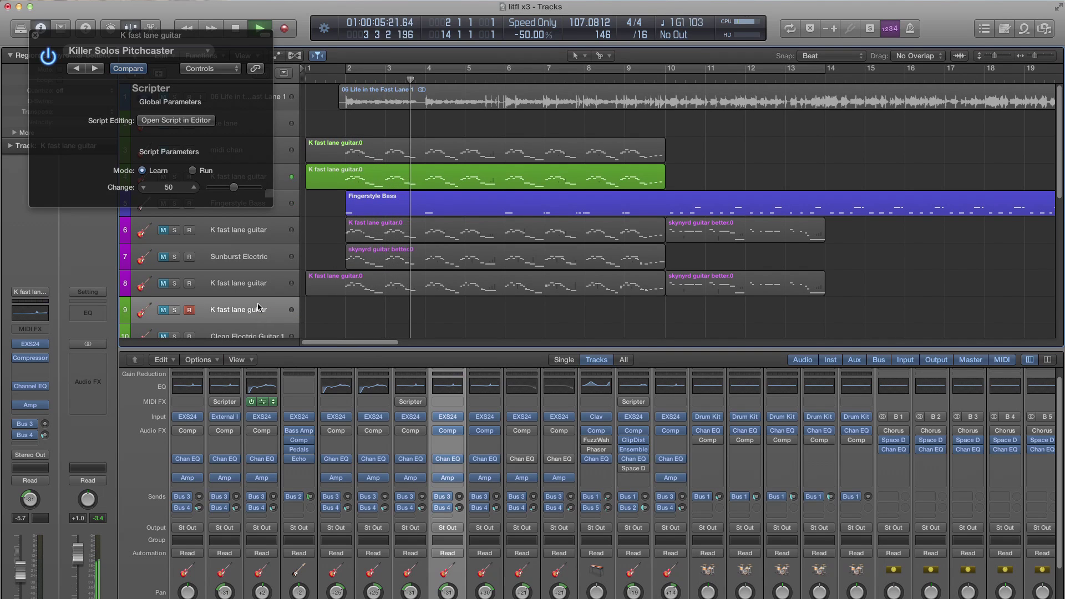
left_click(190, 311)
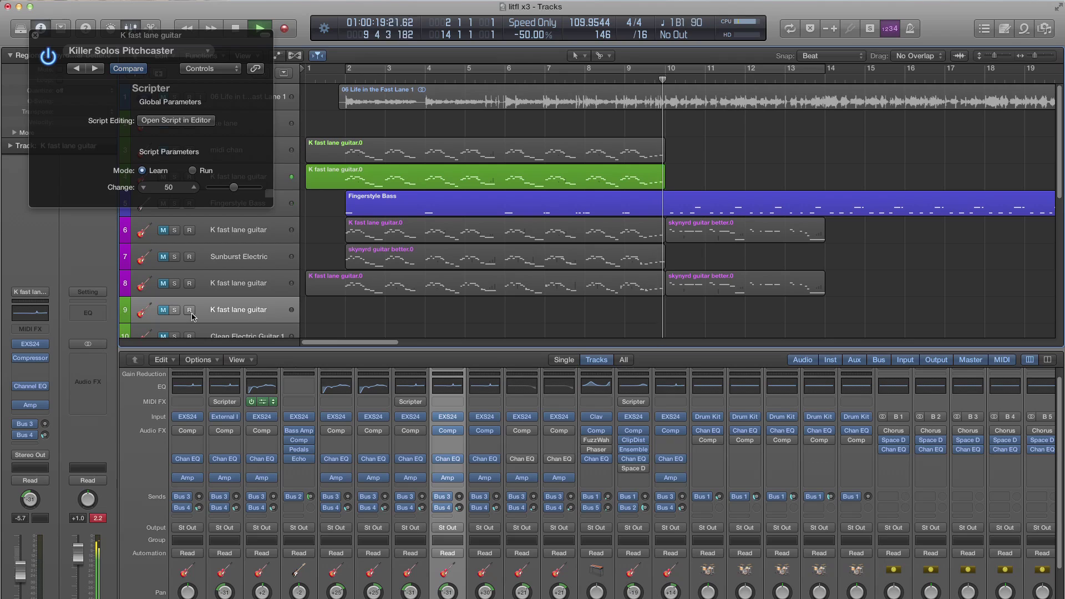
key("space")
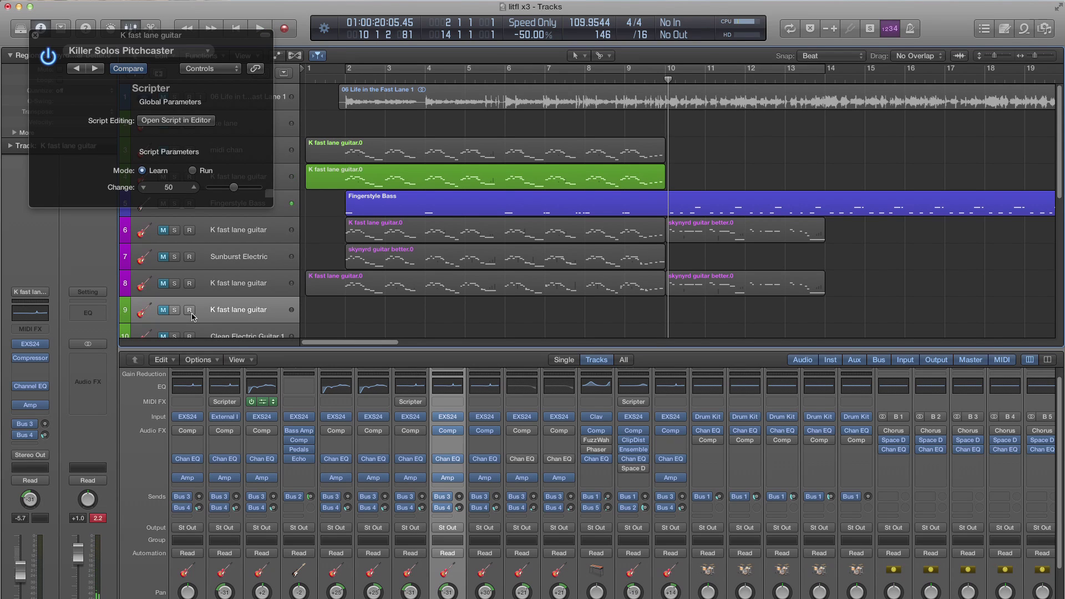
Switch Pitchcaster to Run mode, set Change to 40, and play from bar 2
left_click(192, 171)
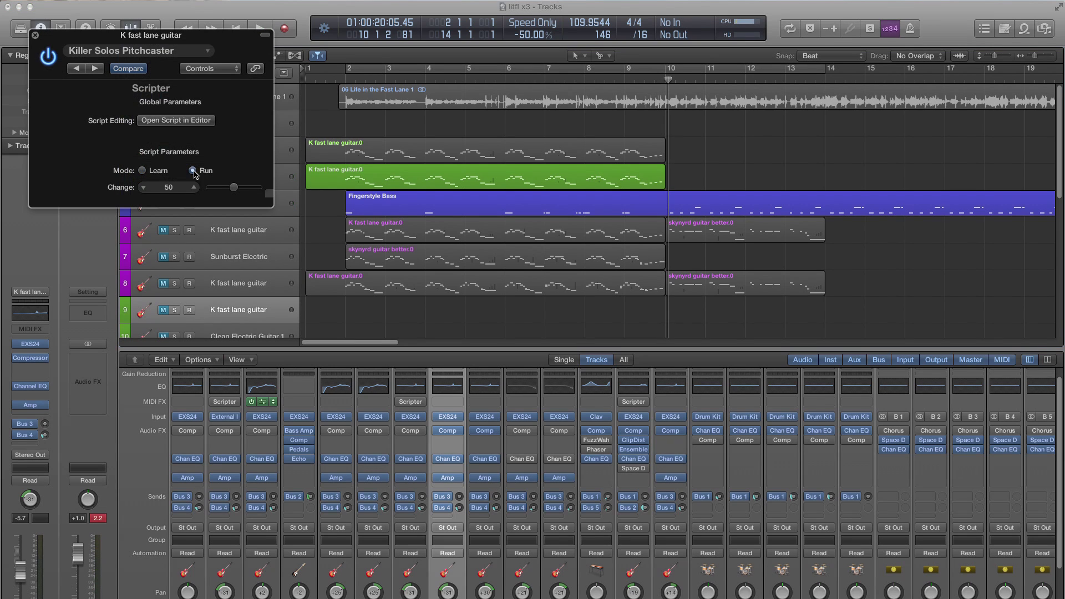
left_click(344, 82)
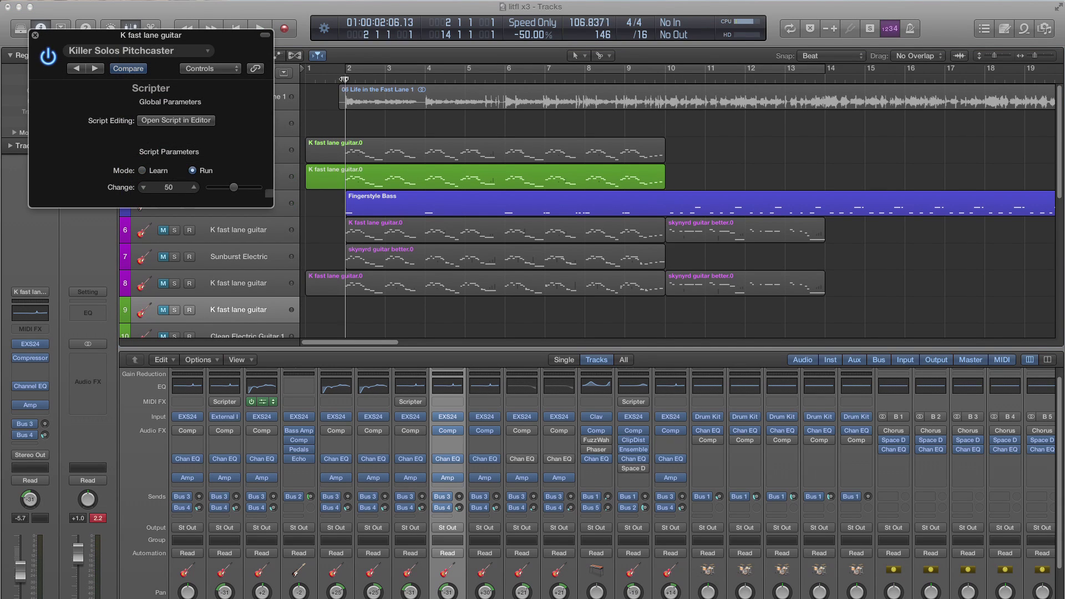
left_click(143, 188)
key("space")
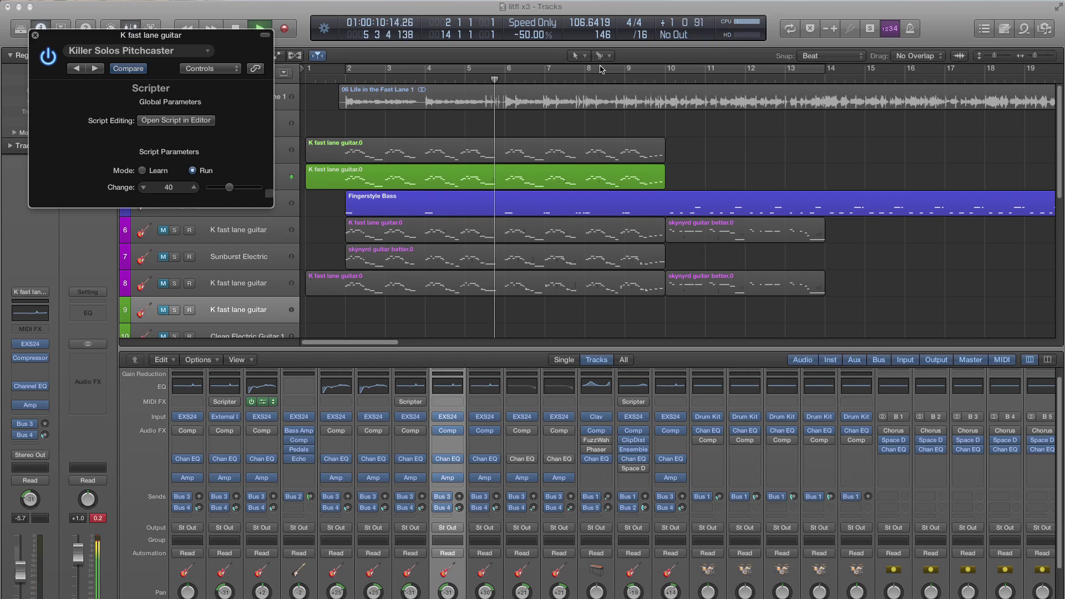
Cycle playback over bars 2 to 10 and audition Pitchcaster with Change at 0 and at 100
left_click(797, 69)
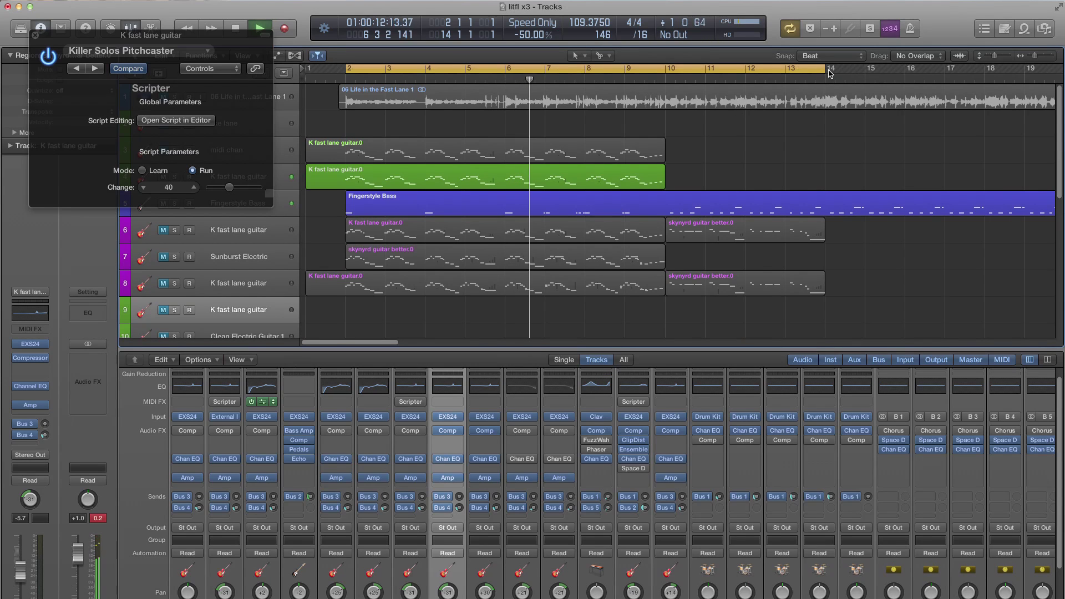
left_click_drag(797, 69, 669, 91)
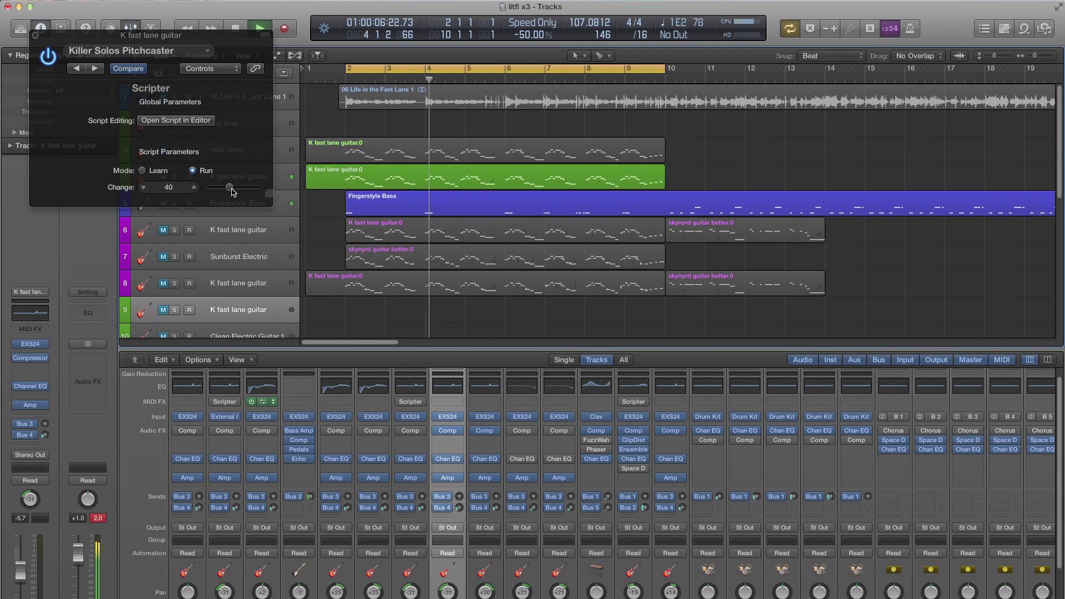
left_click_drag(232, 192, 210, 189)
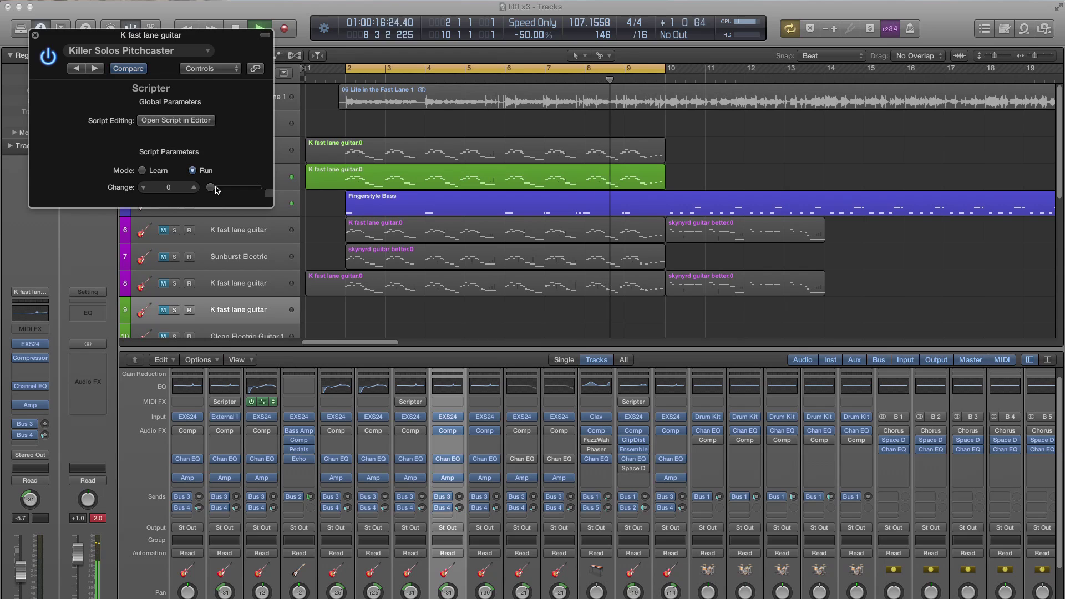
left_click_drag(220, 191, 268, 190)
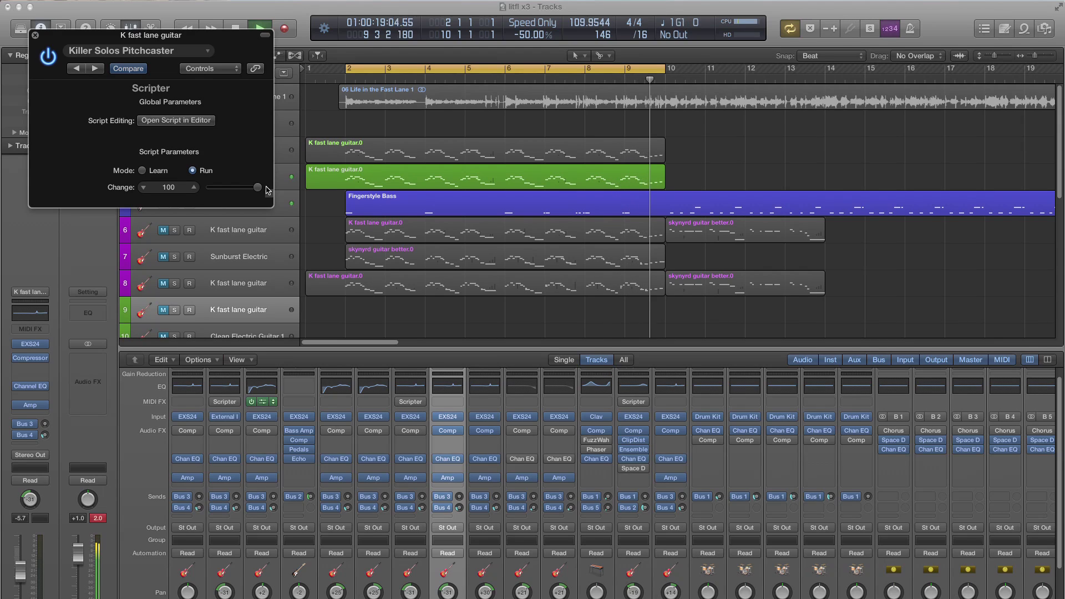
key("space")
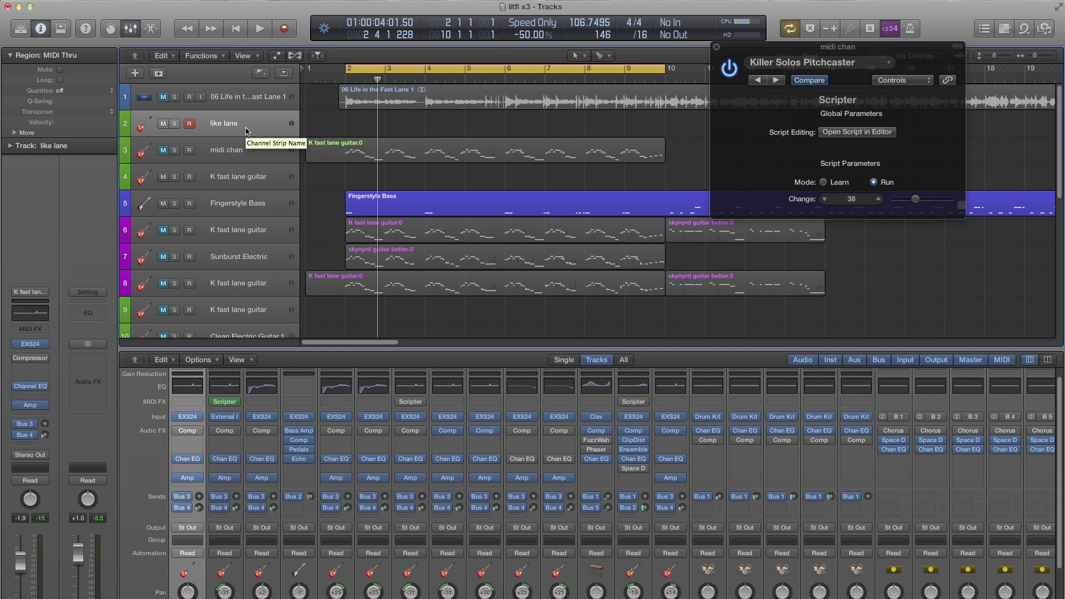
Examine the Click & Ports cabling between the IAC buses, Sequencer Input and guitar channel strip in the MIDI Environment, and close it
left_click(308, 7)
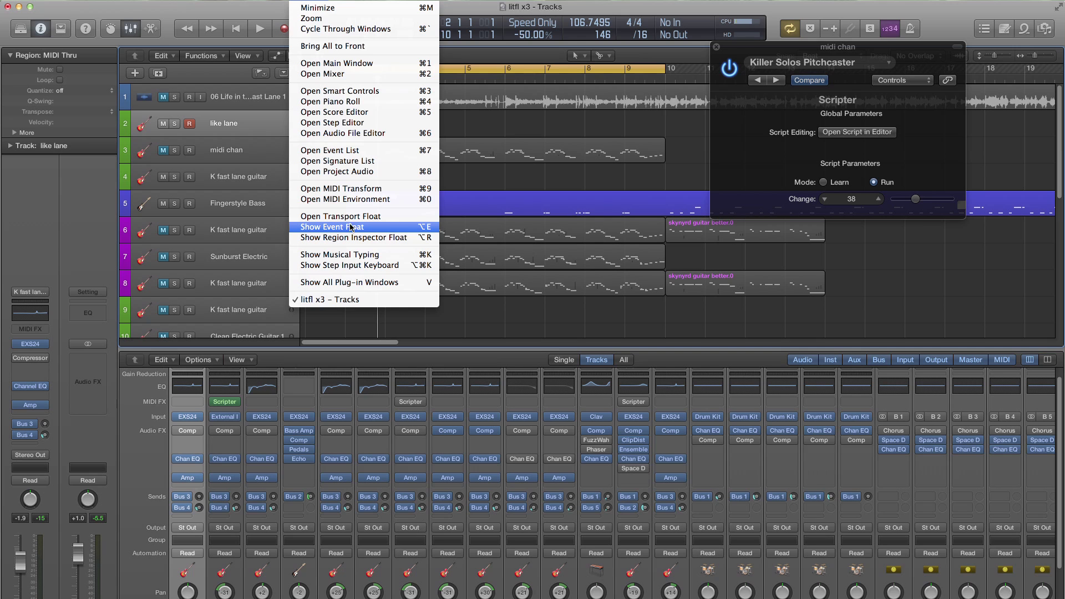
left_click(350, 200)
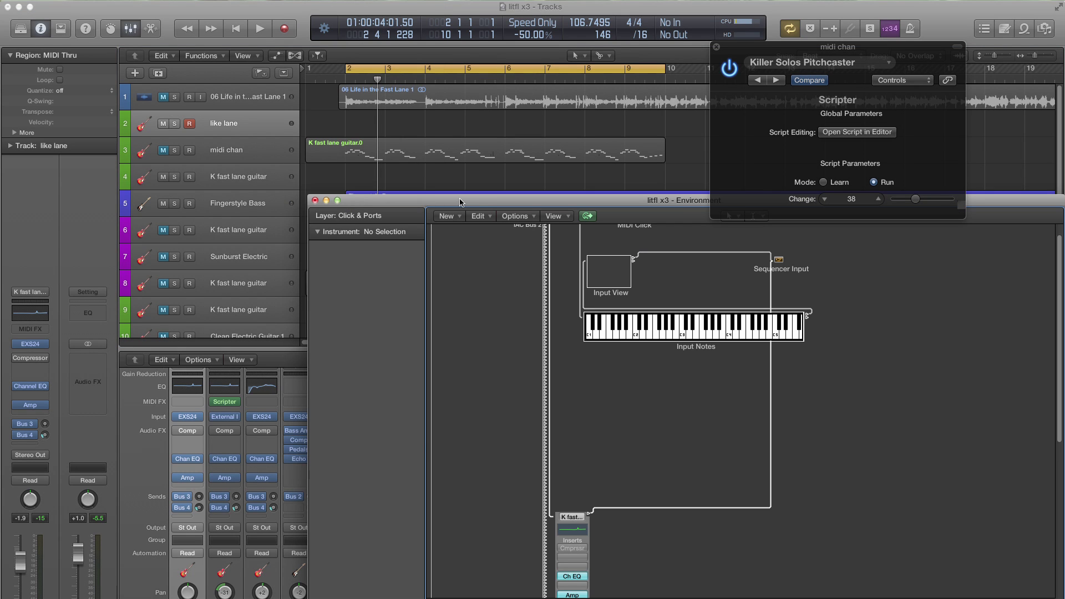
left_click_drag(476, 203, 265, 55)
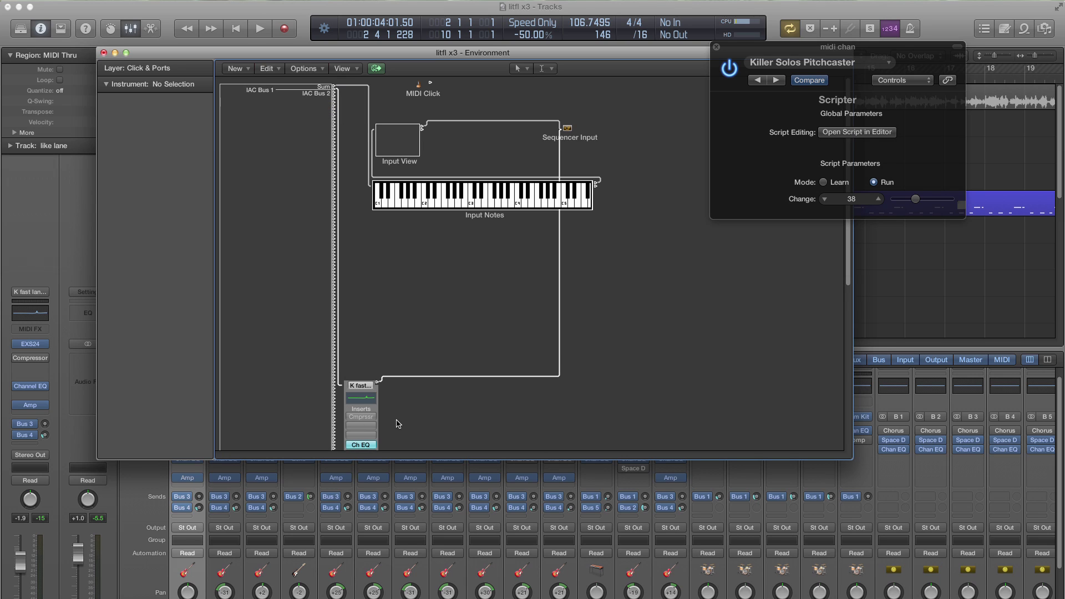
scroll(396, 424, "down", 5)
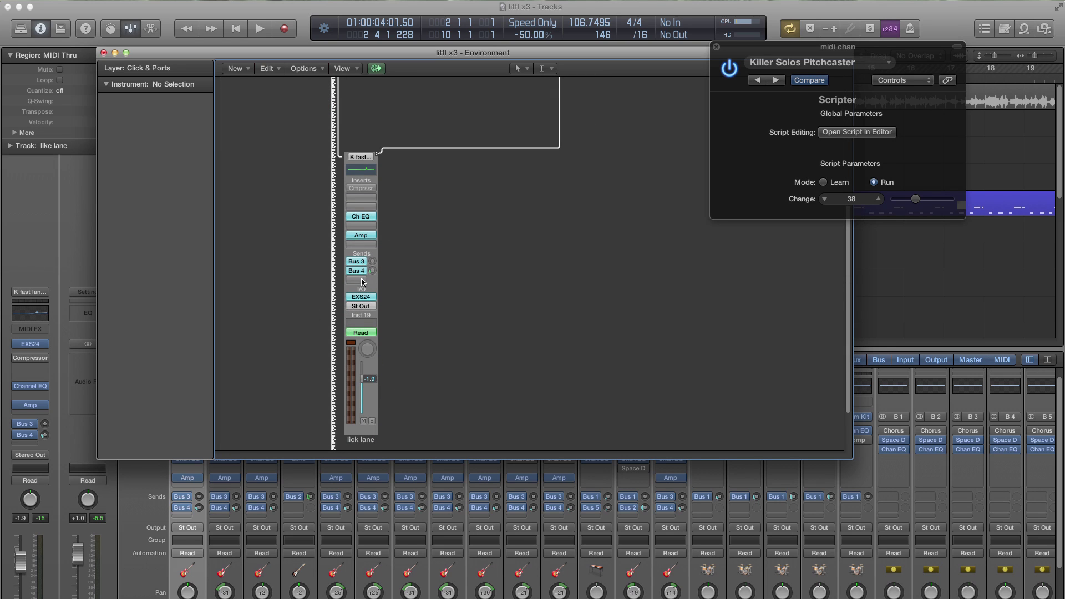
left_click(161, 70)
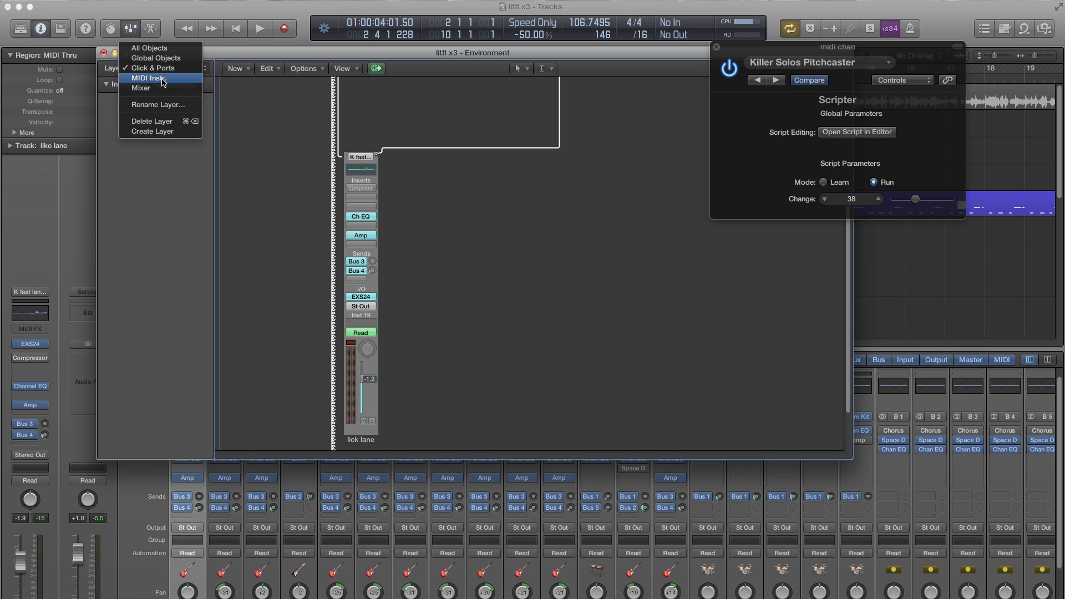
left_click(438, 303)
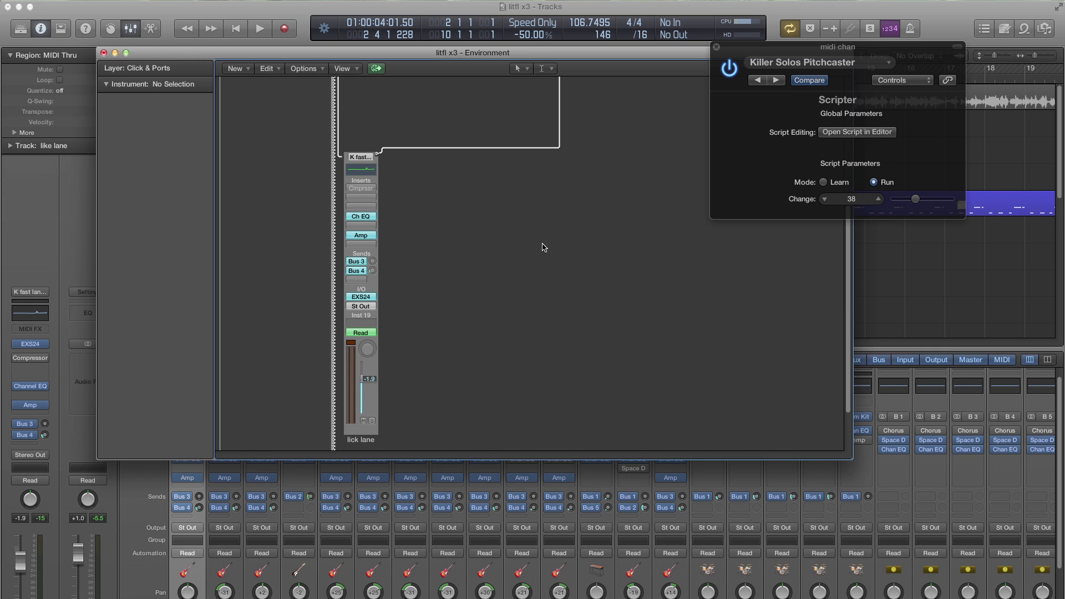
scroll(572, 233, "up", 5)
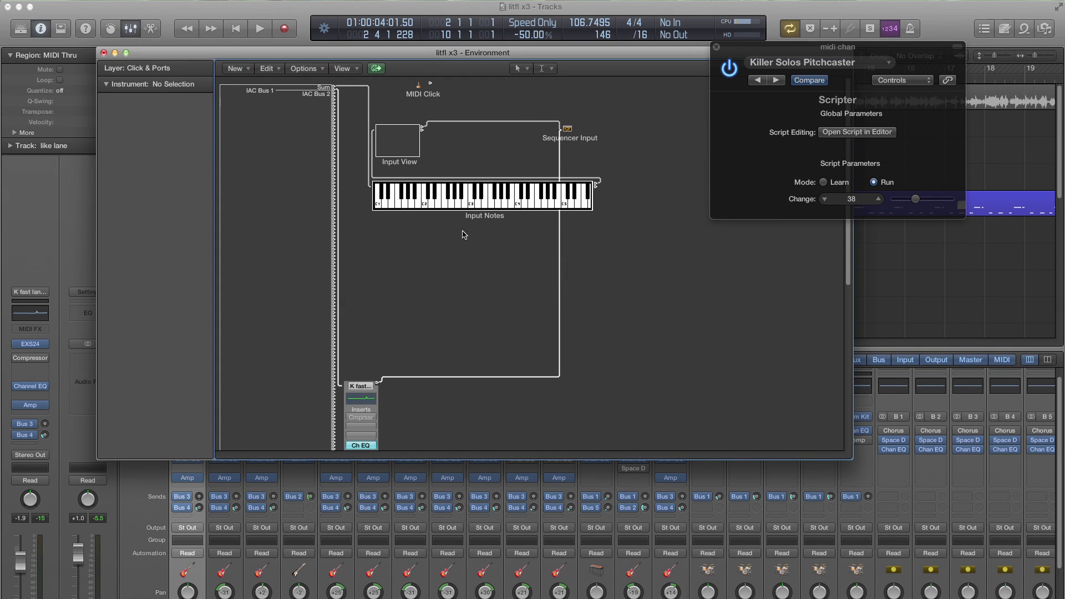
left_click(103, 52)
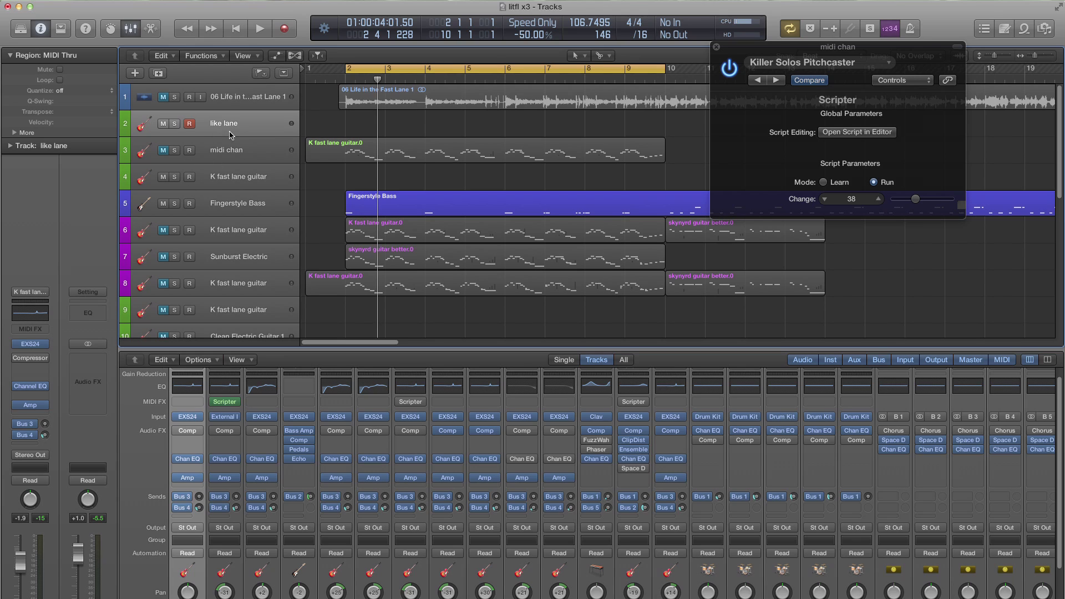
Record looped takes of bars 2 to 10 on the like lane track, lowering the Stereo Out level to -0.5 and resetting its peak display
left_click(285, 29)
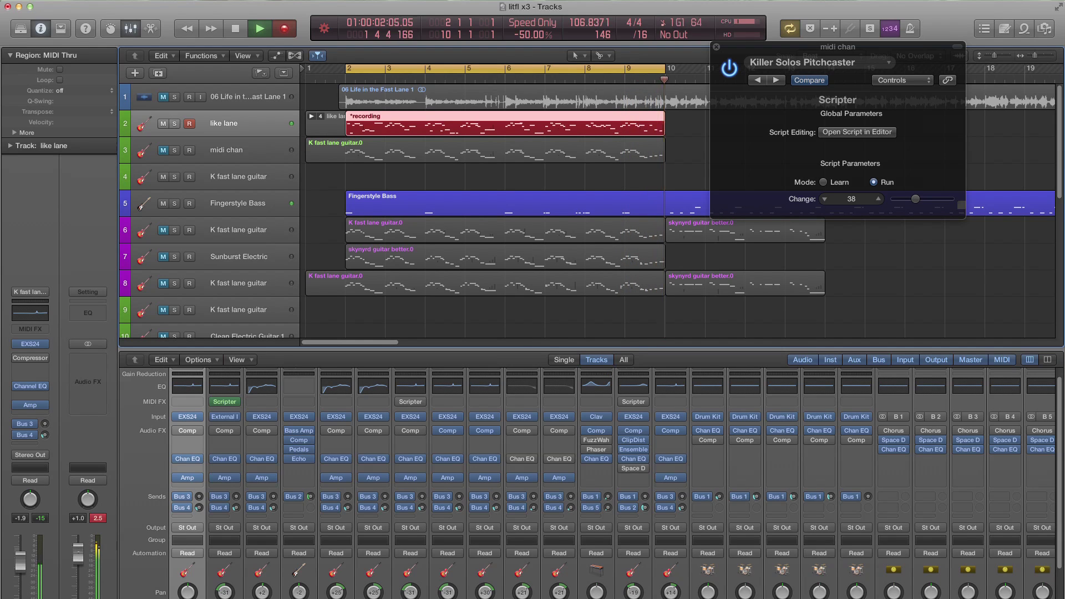
left_click_drag(78, 554, 78, 563)
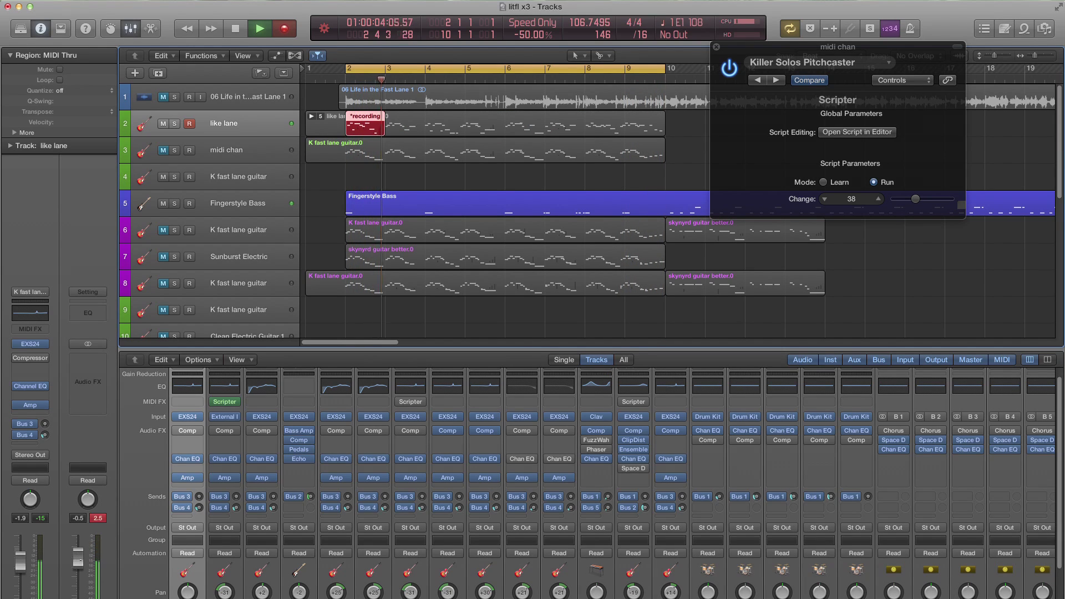
left_click(100, 520)
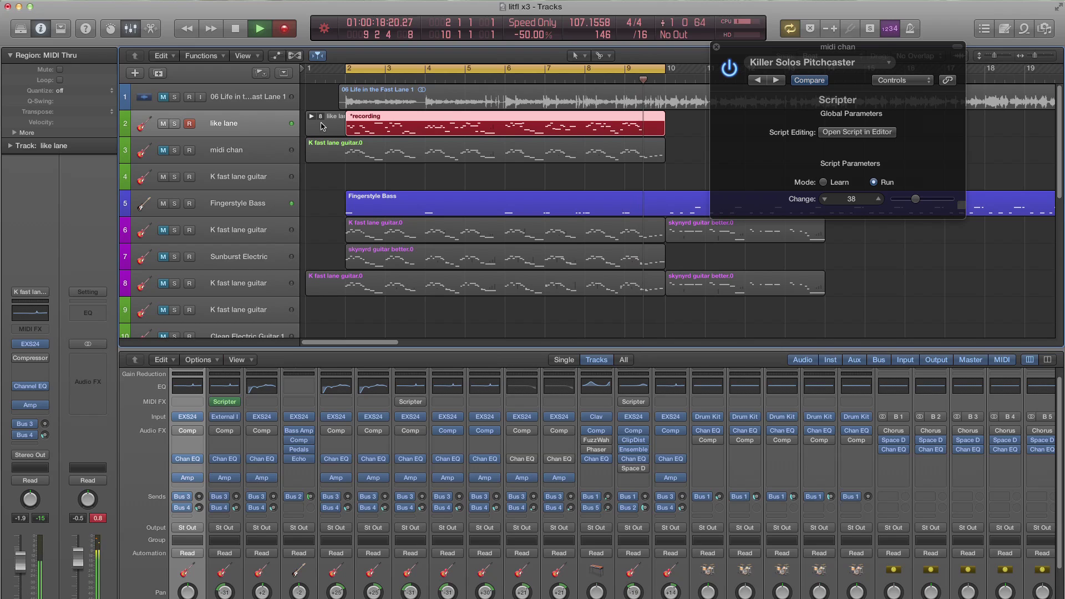
key("space")
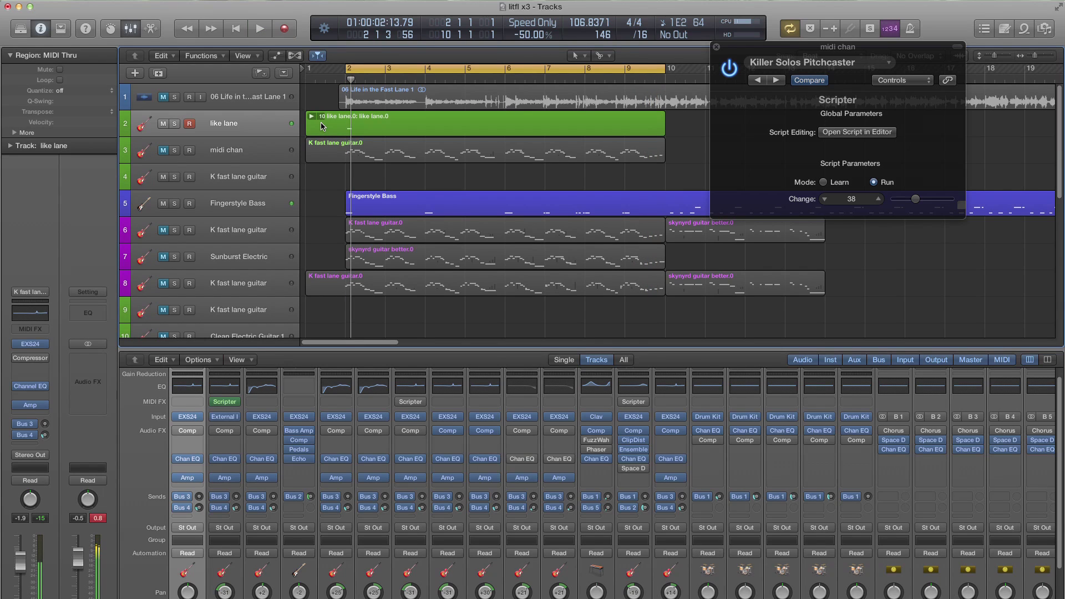